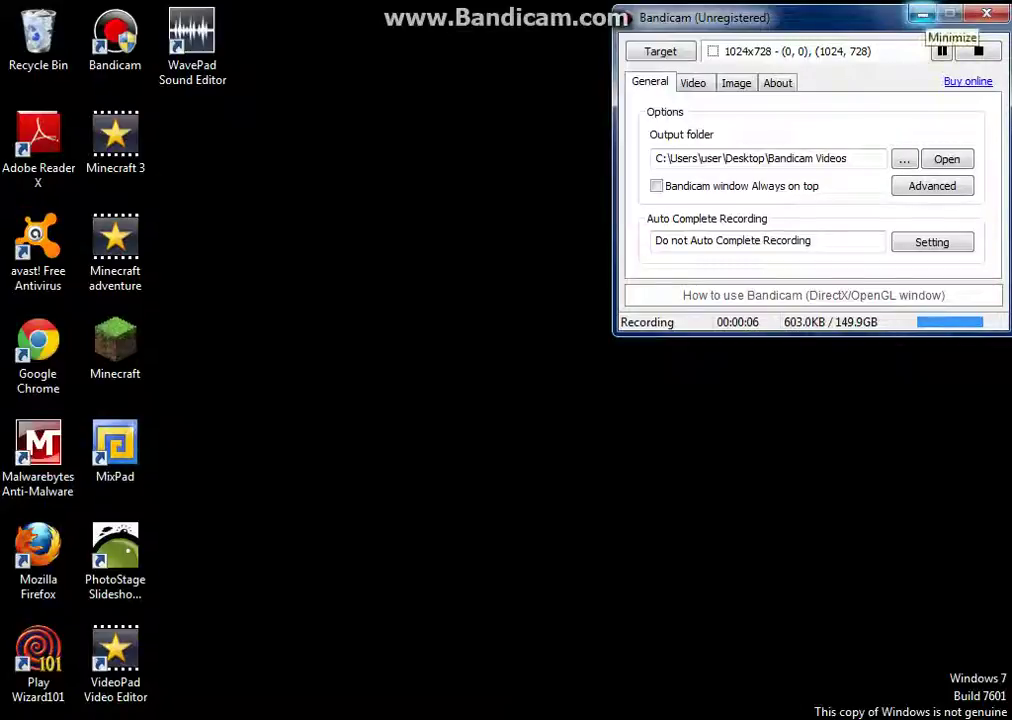
Minimize the Bandicam recorder to the system tray
{"action": "left_click", "coordinate": [922, 14]}
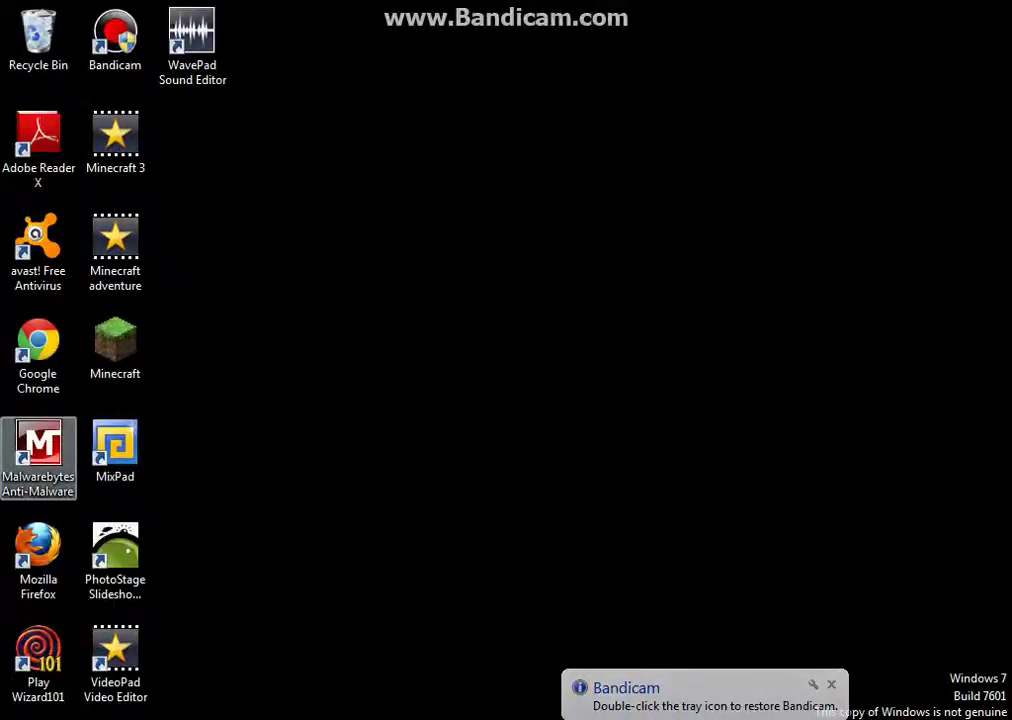
Launch Google Chrome and search Google for 'toomany itema'
{"action": "double_click", "coordinate": [38, 345]}
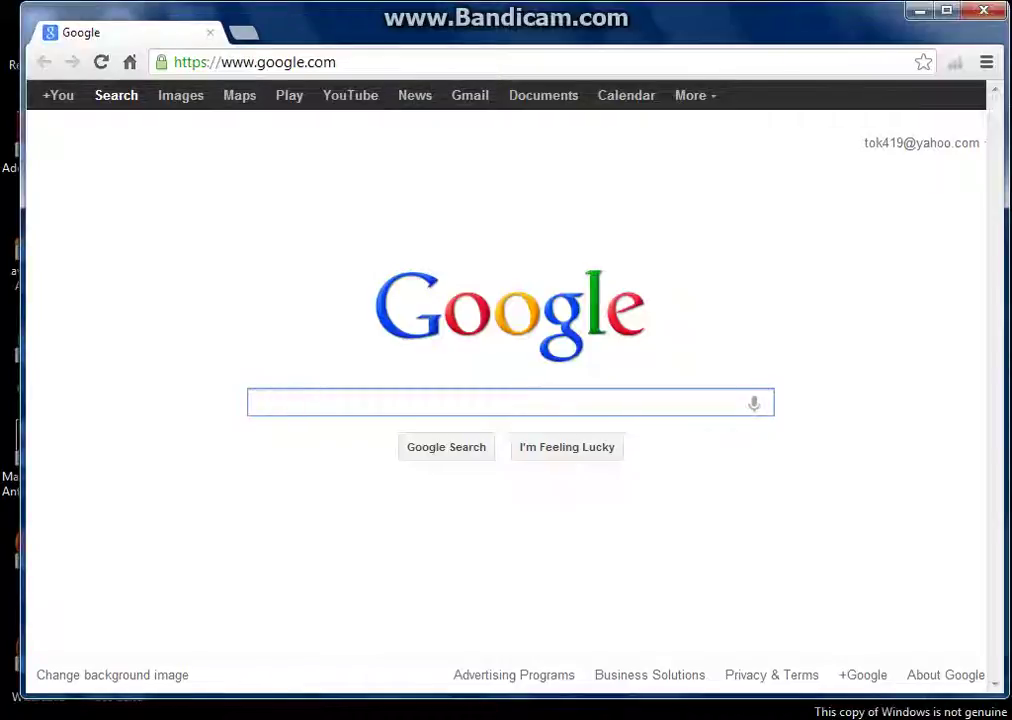
{"action": "type", "text": "toomany item"}
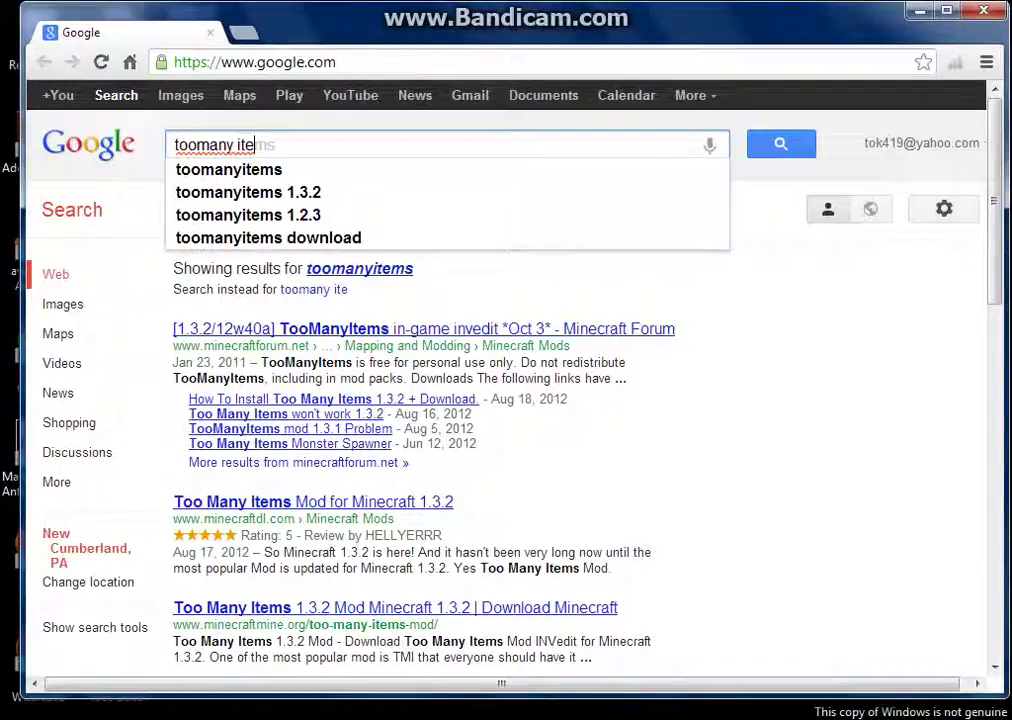
{"action": "type", "text": "a"}
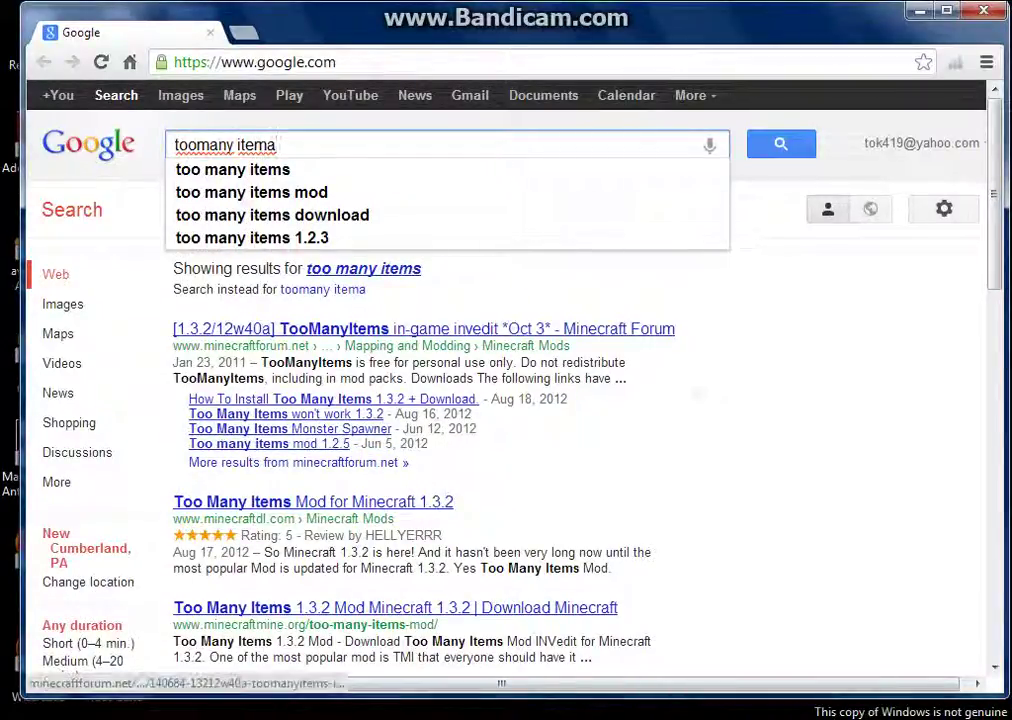
Open the TooManyItems Minecraft Forum topic and follow its Downloads link to get the zip
{"action": "left_click", "coordinate": [335, 329]}
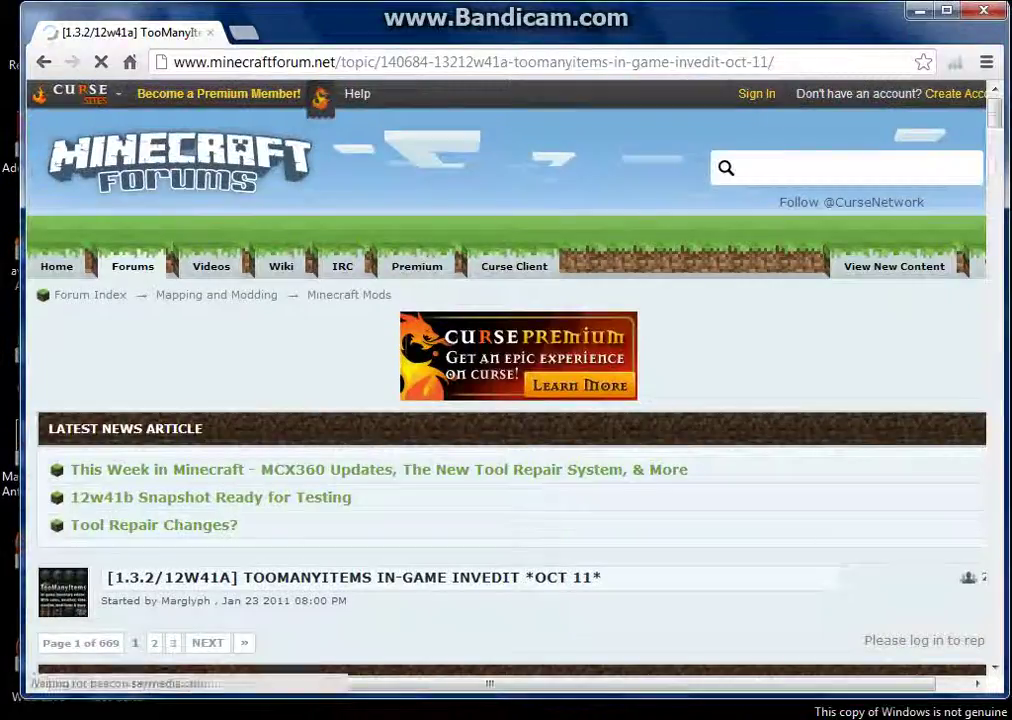
{"action": "scroll", "coordinate": [506, 380], "scroll_direction": "down", "scroll_amount": 1}
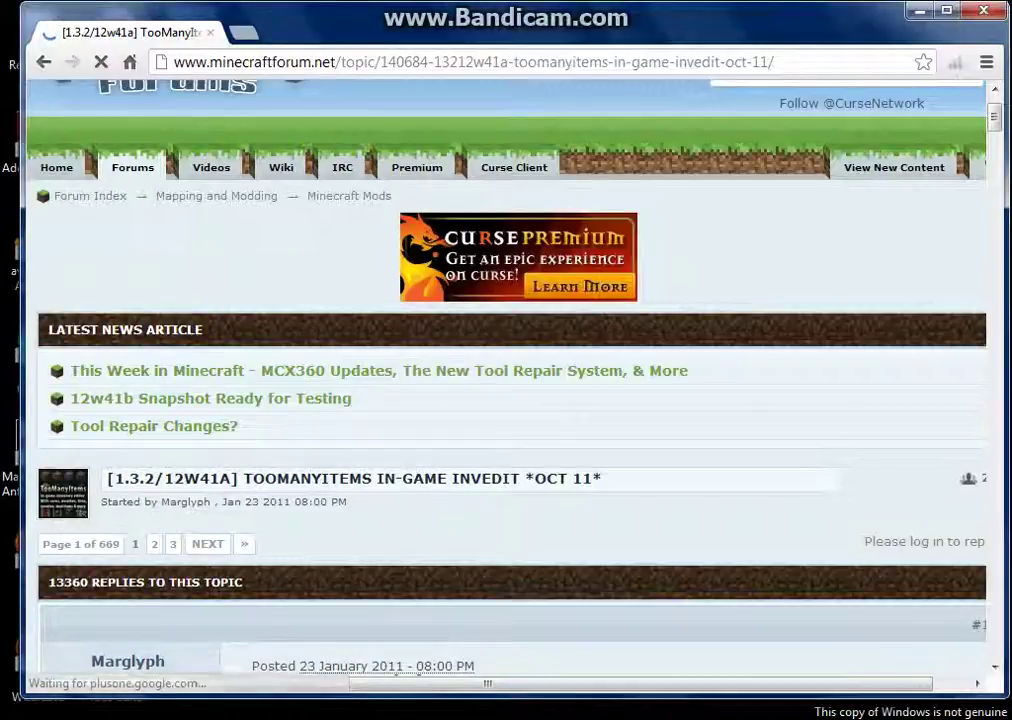
{"action": "scroll", "coordinate": [506, 380], "scroll_direction": "down", "scroll_amount": 1}
{"action": "scroll", "coordinate": [506, 380], "scroll_direction": "down", "scroll_amount": 1}
{"action": "scroll", "coordinate": [506, 380], "scroll_direction": "down", "scroll_amount": 4}
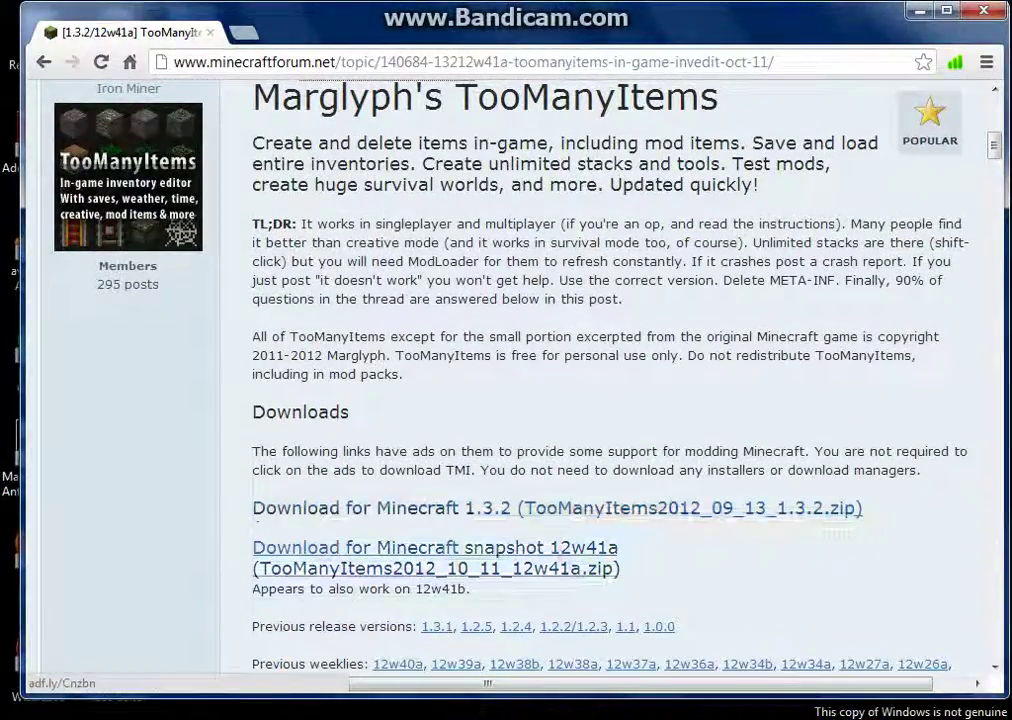
{"action": "left_click", "coordinate": [435, 548]}
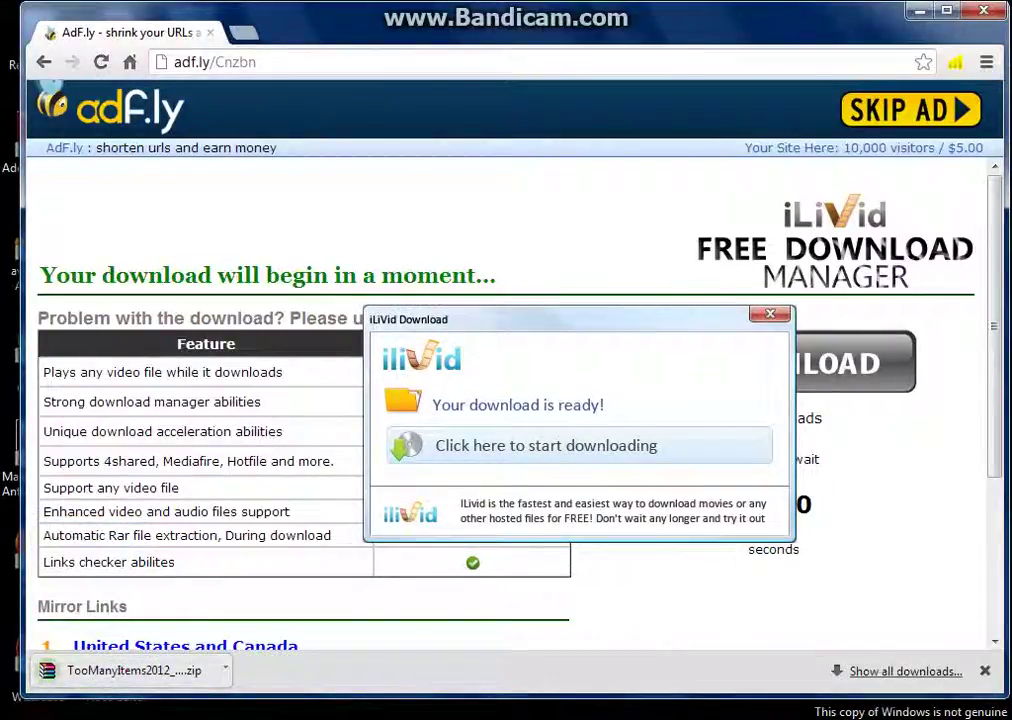
Open the downloaded TooManyItems2012_09_13_1.3.2.zip in WinRAR to view its 22 class files
{"action": "left_click", "coordinate": [225, 670]}
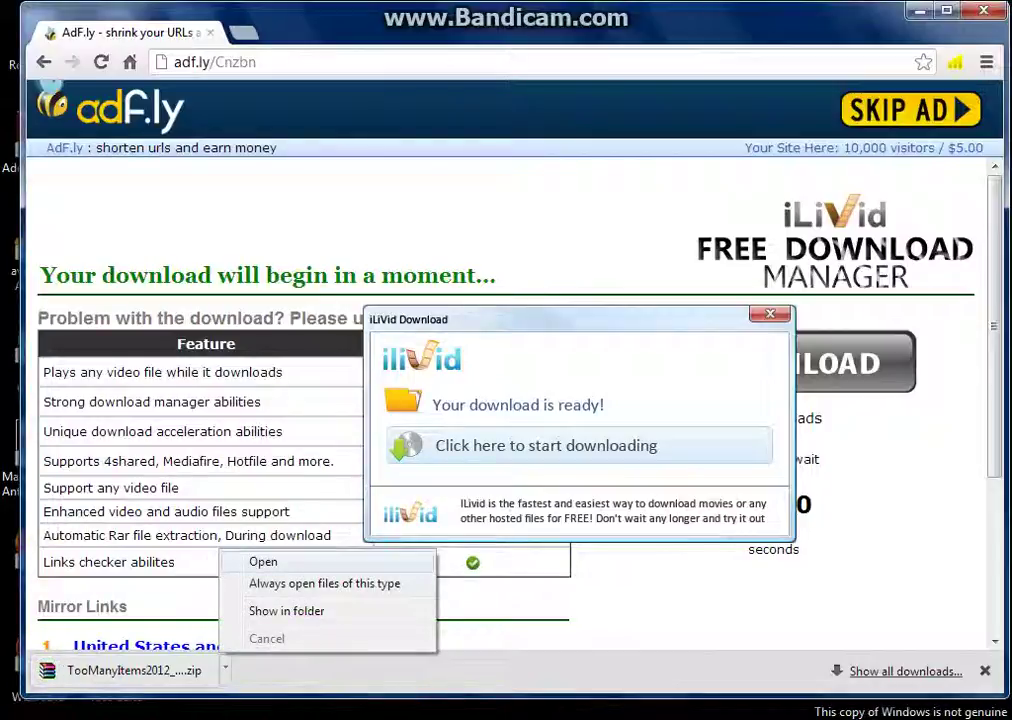
{"action": "left_click", "coordinate": [263, 562]}
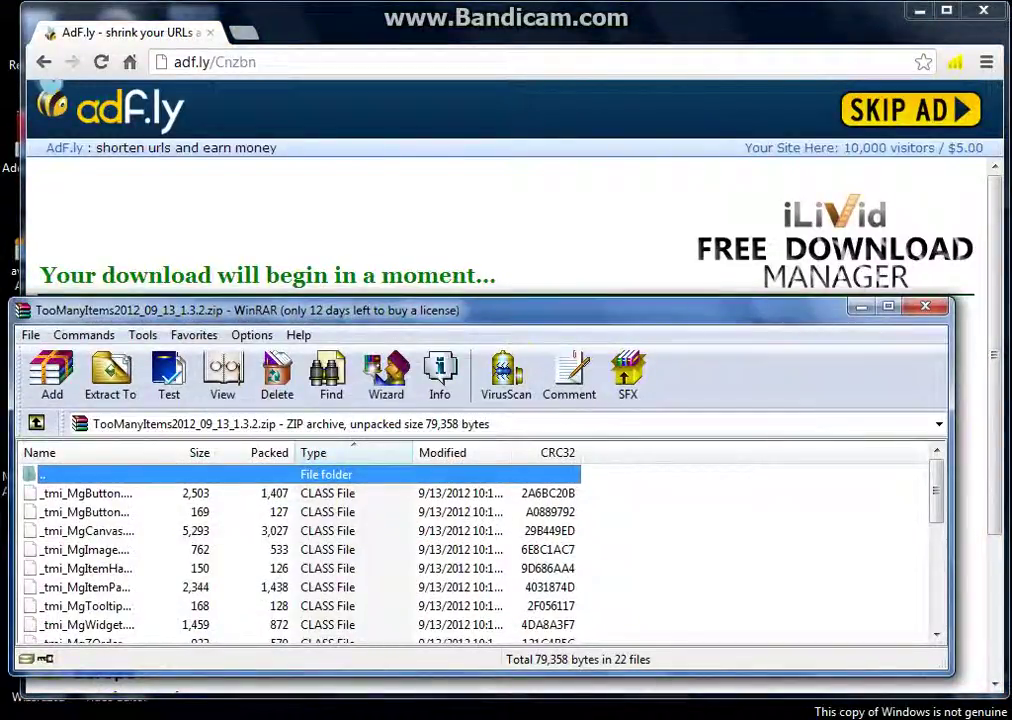
{"action": "scroll", "coordinate": [300, 555], "scroll_direction": "down", "scroll_amount": 1}
{"action": "scroll", "coordinate": [300, 555], "scroll_direction": "up", "scroll_amount": 1}
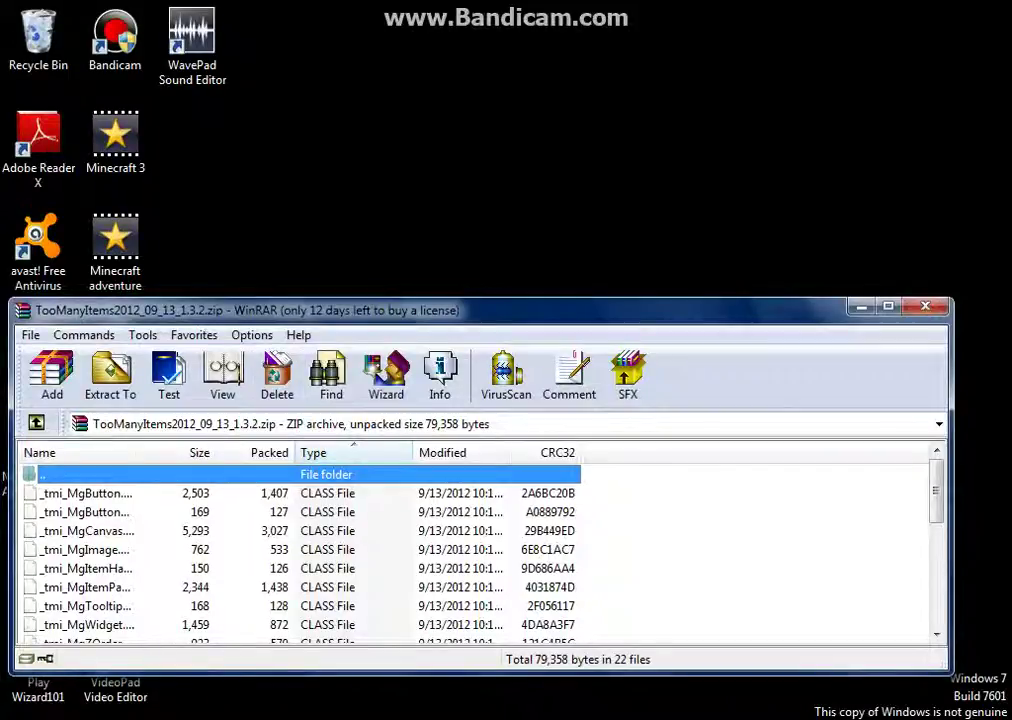
{"action": "key", "text": "super"}
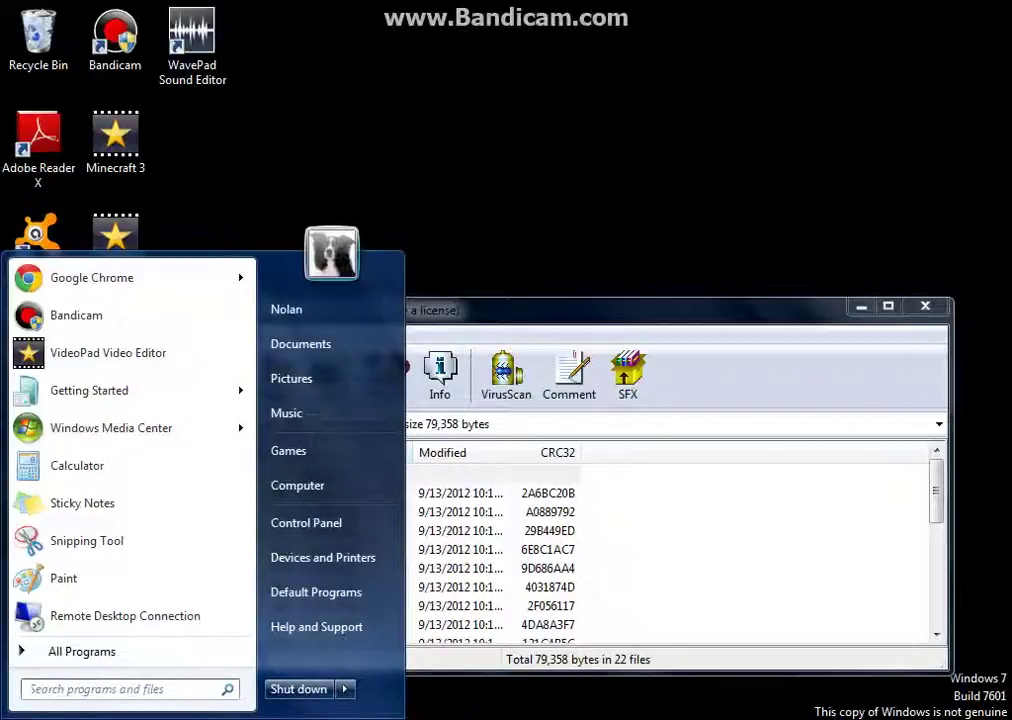
Run %appdata% from the Start menu to open the Roaming folder
{"action": "type", "text": "%app"}
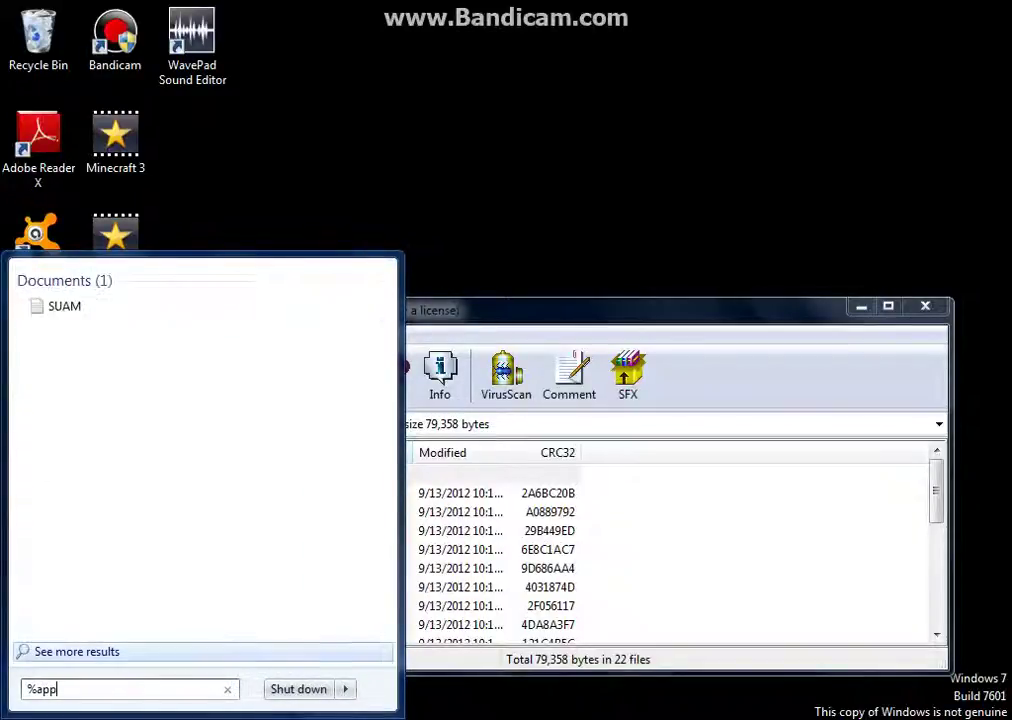
{"action": "type", "text": "data"}
{"action": "type", "text": "%"}
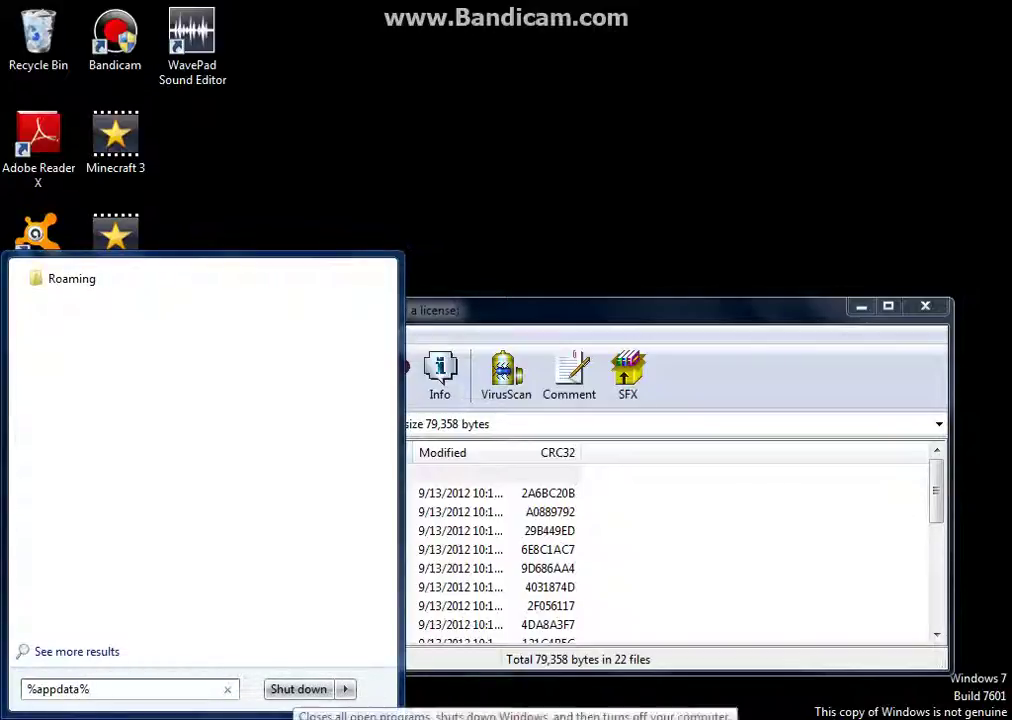
{"action": "key", "text": "Return"}
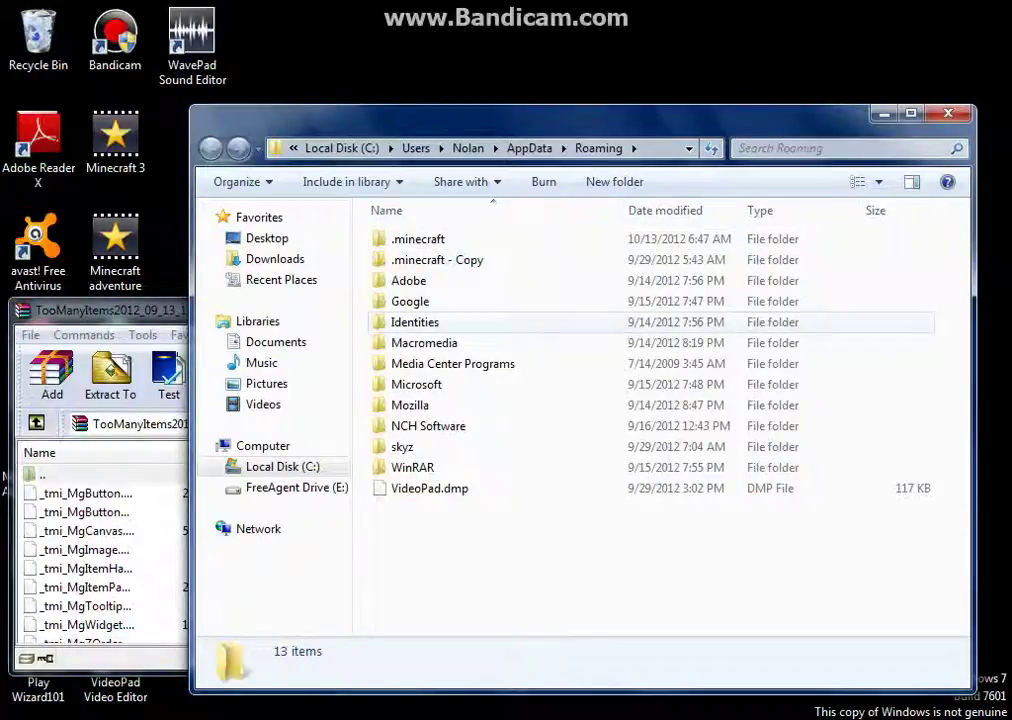
Browse into .minecraft\bin, select minecraft.jar and dismiss the Java exception with OK
{"action": "double_click", "coordinate": [418, 239]}
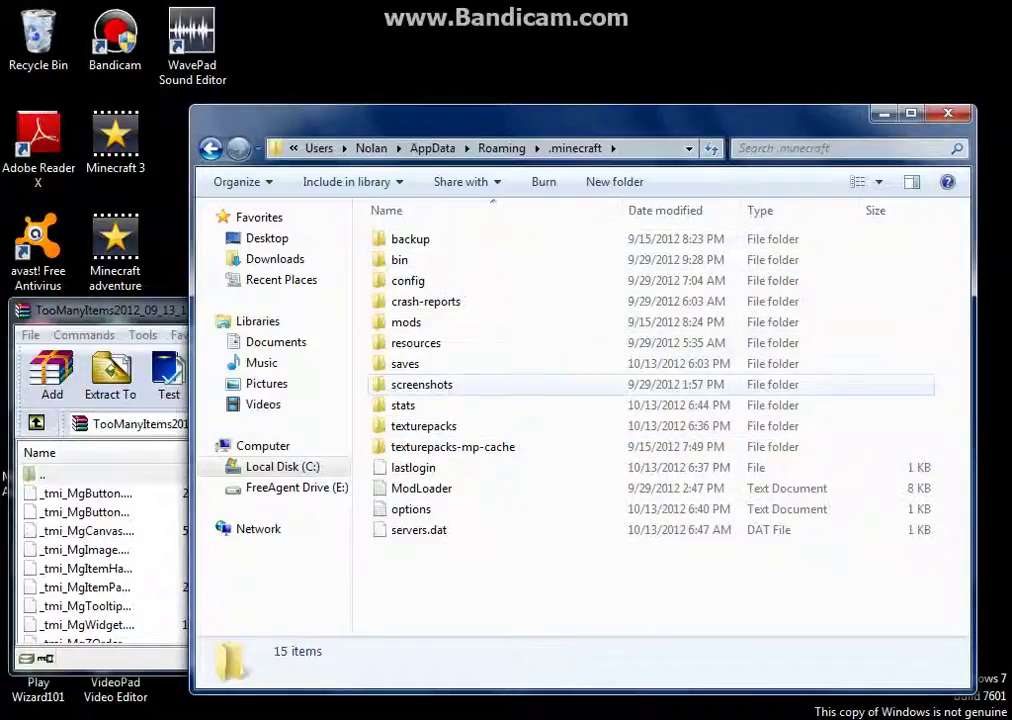
{"action": "left_click", "coordinate": [400, 259]}
{"action": "double_click", "coordinate": [400, 259]}
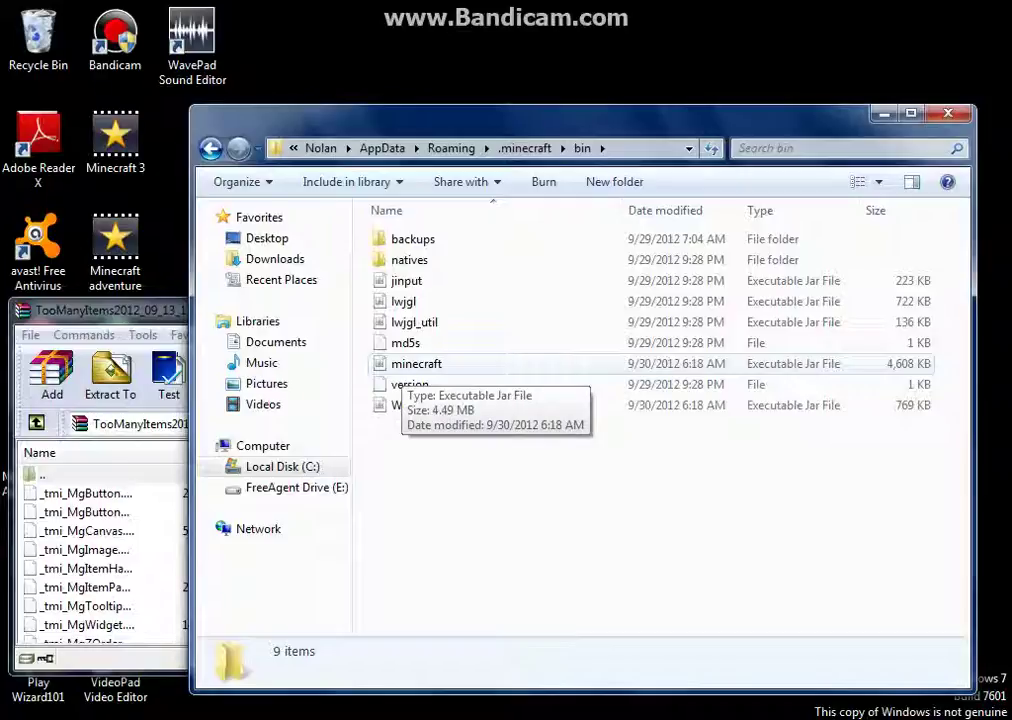
{"action": "left_click", "coordinate": [410, 364]}
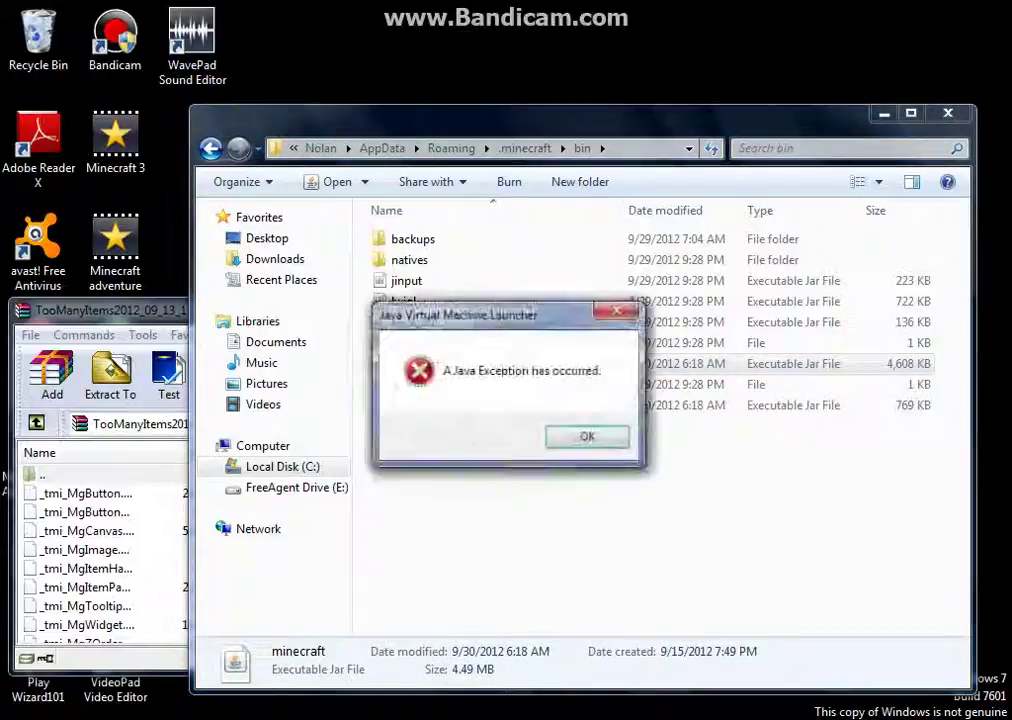
{"action": "left_click", "coordinate": [587, 436]}
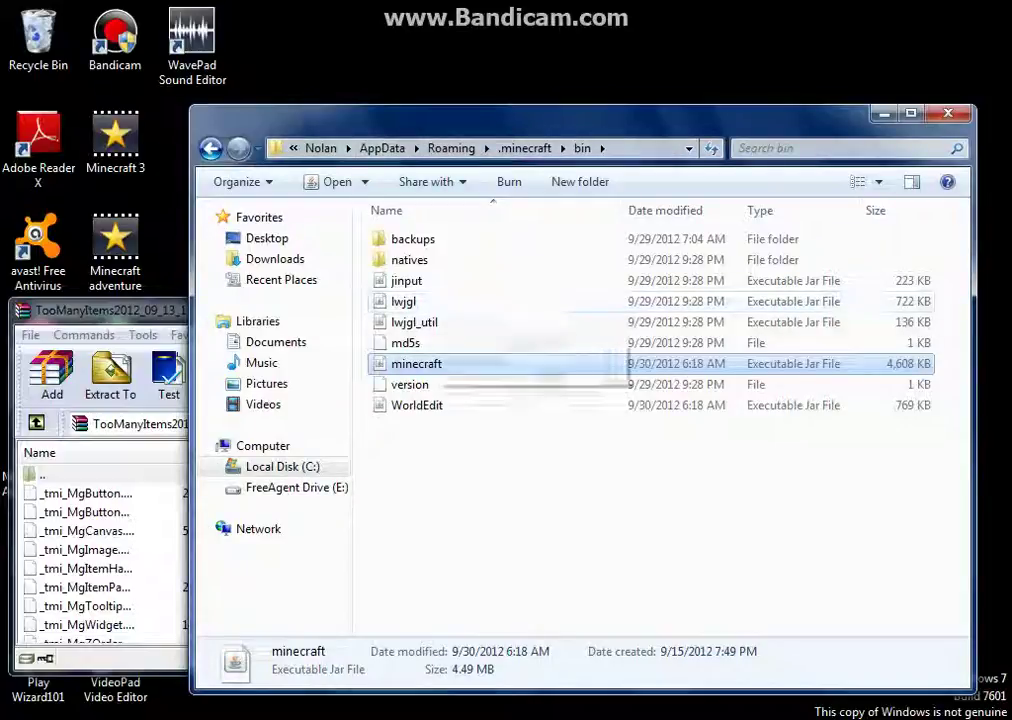
Open minecraft.jar with the WinRAR archiver and look through its class files
{"action": "right_click", "coordinate": [437, 364]}
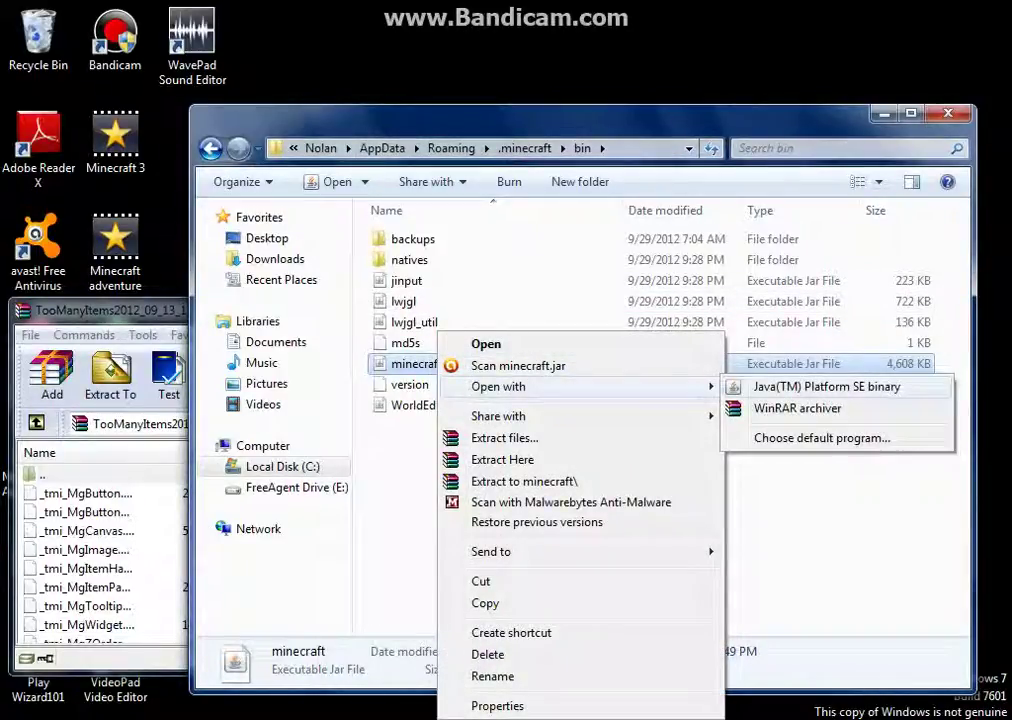
{"action": "left_click", "coordinate": [797, 408]}
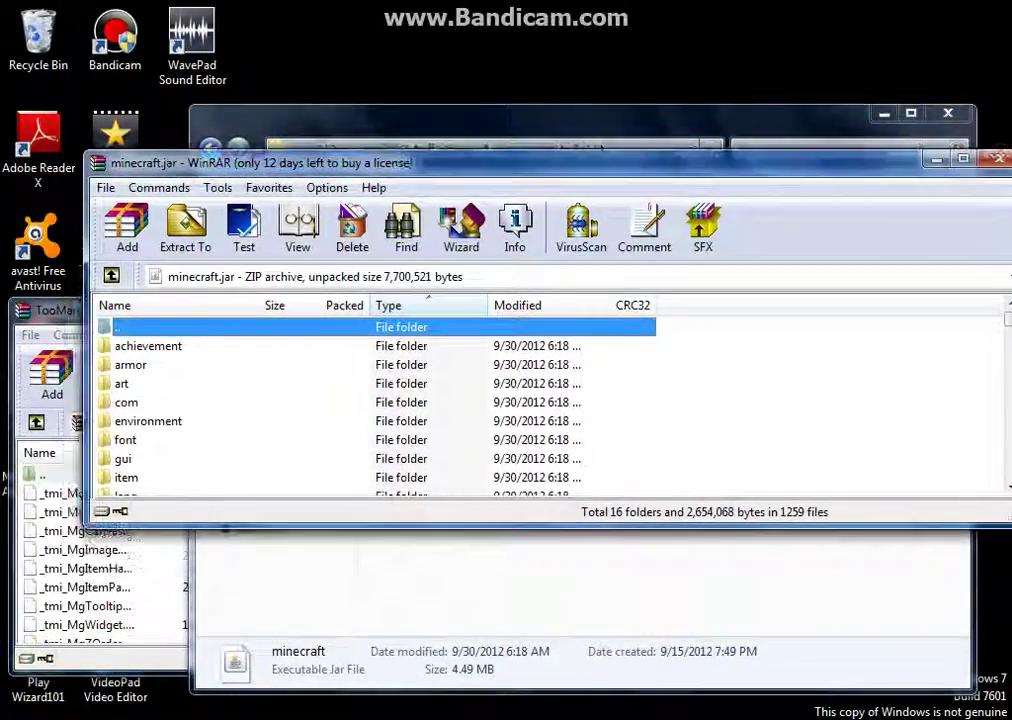
{"action": "scroll", "coordinate": [550, 410], "scroll_direction": "down", "scroll_amount": 5}
{"action": "scroll", "coordinate": [550, 410], "scroll_direction": "down", "scroll_amount": 5}
{"action": "scroll", "coordinate": [550, 410], "scroll_direction": "down", "scroll_amount": 5}
{"action": "scroll", "coordinate": [550, 410], "scroll_direction": "down", "scroll_amount": 5}
{"action": "scroll", "coordinate": [550, 410], "scroll_direction": "down", "scroll_amount": 5}
Bring the TooManyItems archive forward, select its class files, then deselect and move the window aside
{"action": "left_click", "coordinate": [50, 420]}
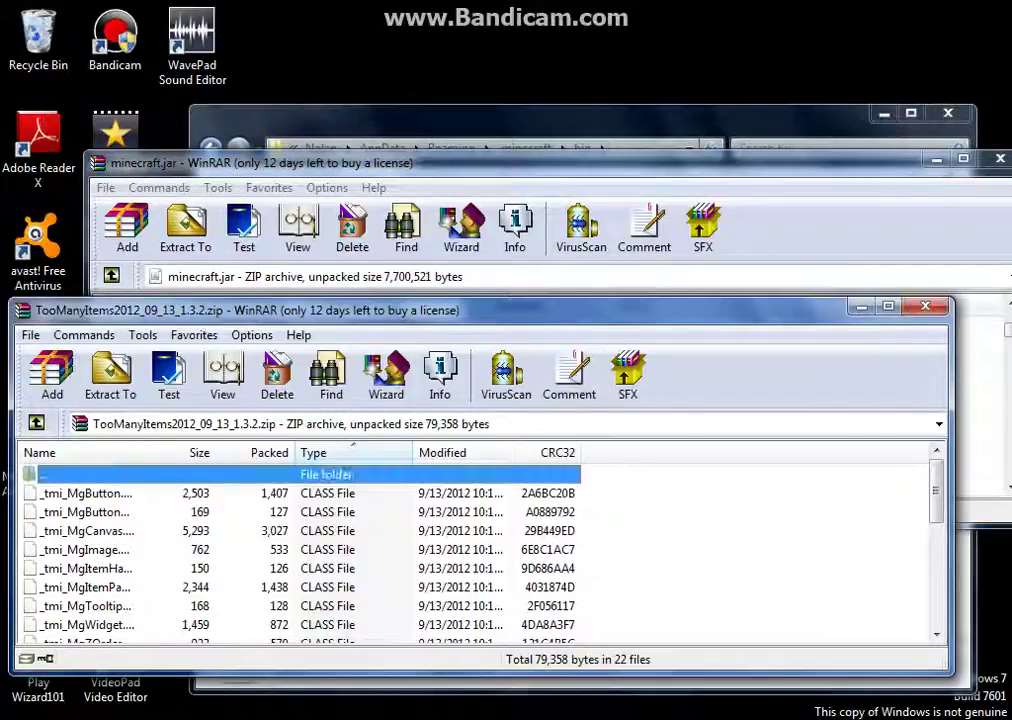
{"action": "scroll", "coordinate": [480, 550], "scroll_direction": "down", "scroll_amount": 1}
{"action": "scroll", "coordinate": [480, 550], "scroll_direction": "down", "scroll_amount": 4}
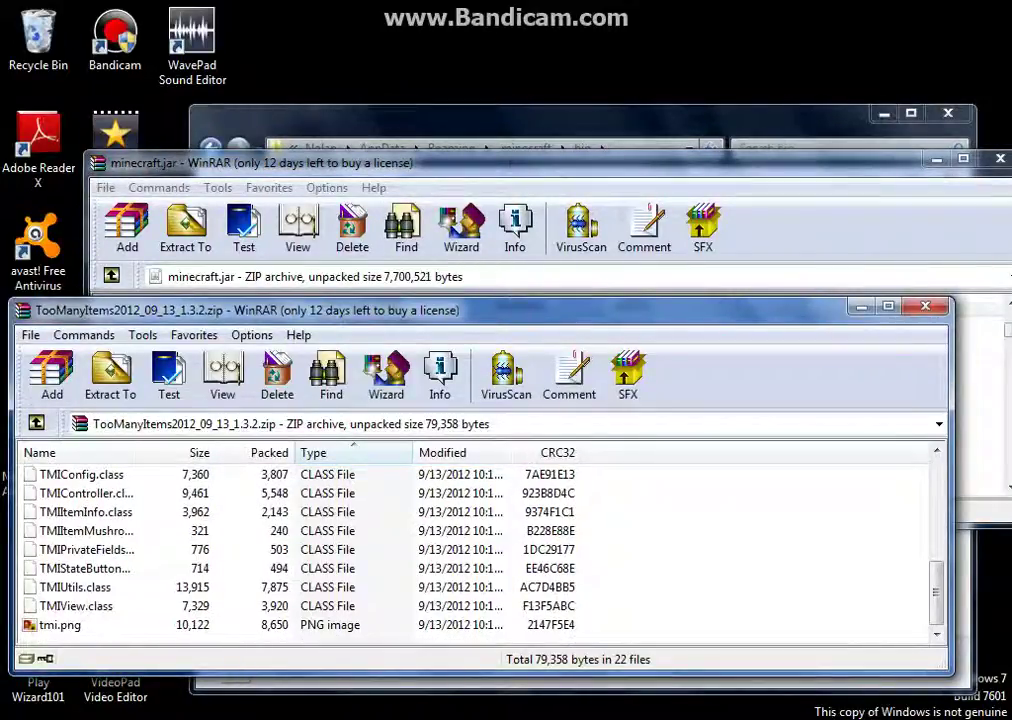
{"action": "left_click_drag", "start_coordinate": [593, 635], "coordinate": [456, 445]}
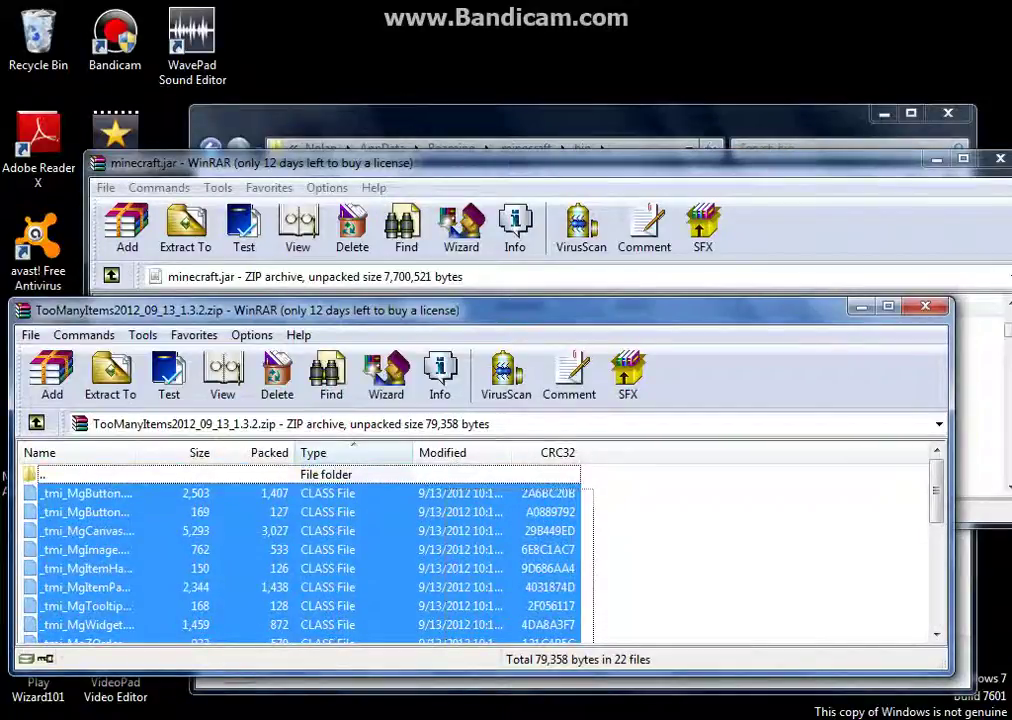
{"action": "left_click", "coordinate": [760, 560]}
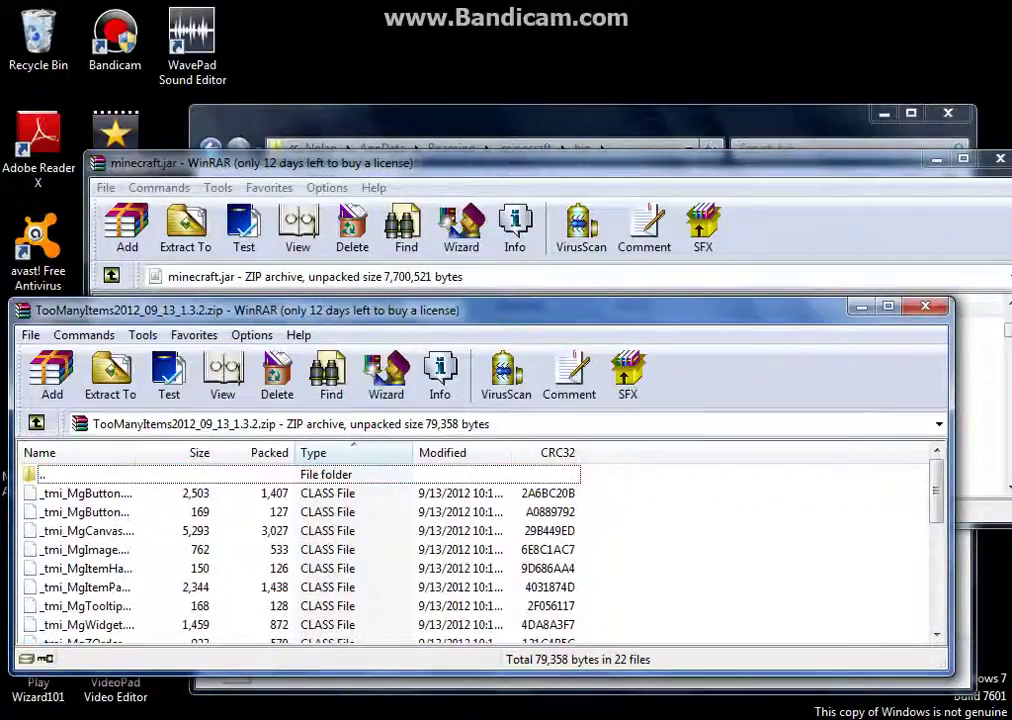
{"action": "left_click_drag", "start_coordinate": [600, 310], "coordinate": [496, 531]}
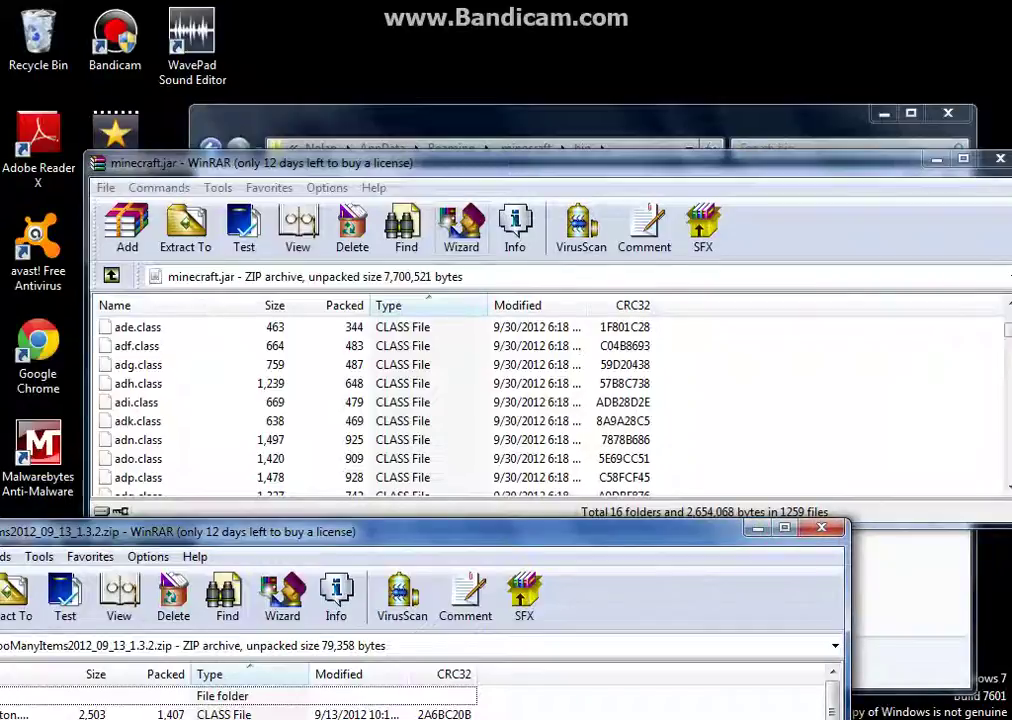
Raise the minecraft.jar window and select the META-INF folder at the top of its list
{"action": "key", "text": "alt+Tab"}
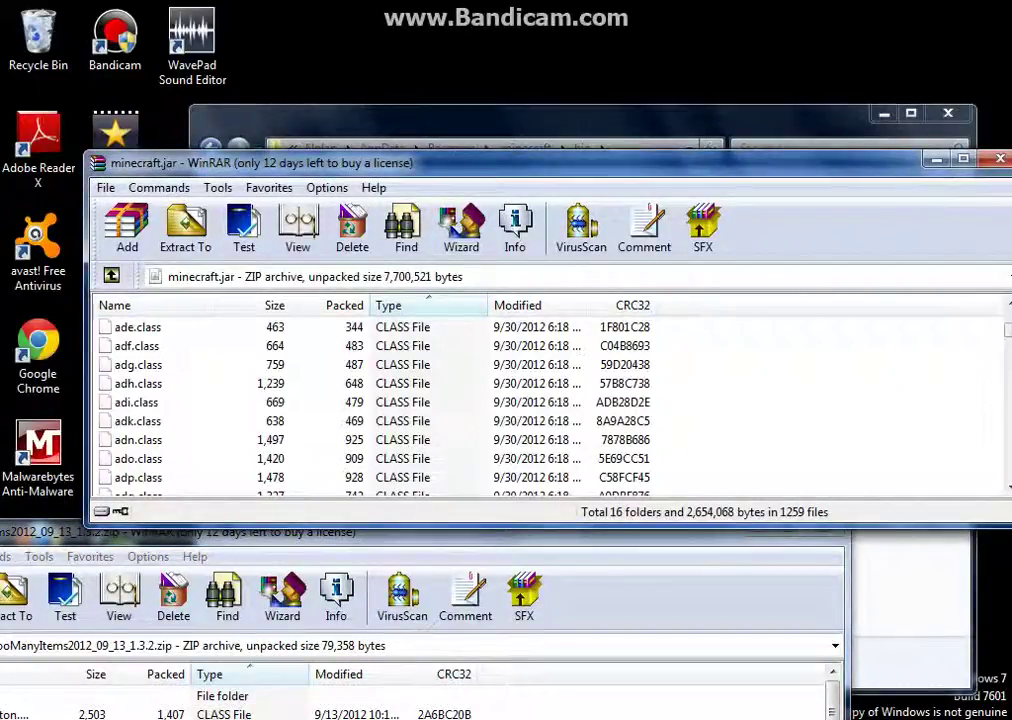
{"action": "left_click_drag", "start_coordinate": [600, 162], "coordinate": [557, 88]}
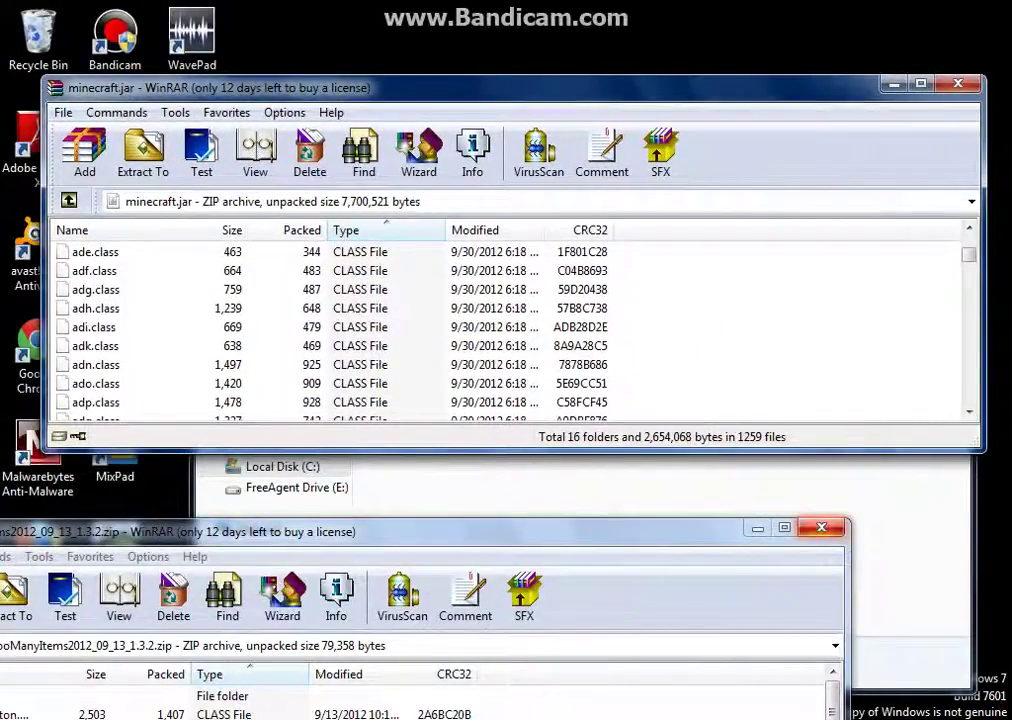
{"action": "scroll", "coordinate": [500, 330], "scroll_direction": "up", "scroll_amount": 4}
{"action": "scroll", "coordinate": [500, 330], "scroll_direction": "up", "scroll_amount": 4}
{"action": "scroll", "coordinate": [500, 330], "scroll_direction": "up", "scroll_amount": 5}
{"action": "scroll", "coordinate": [500, 330], "scroll_direction": "up", "scroll_amount": 4}
{"action": "scroll", "coordinate": [500, 330], "scroll_direction": "up", "scroll_amount": 4}
{"action": "scroll", "coordinate": [500, 330], "scroll_direction": "up", "scroll_amount": 5}
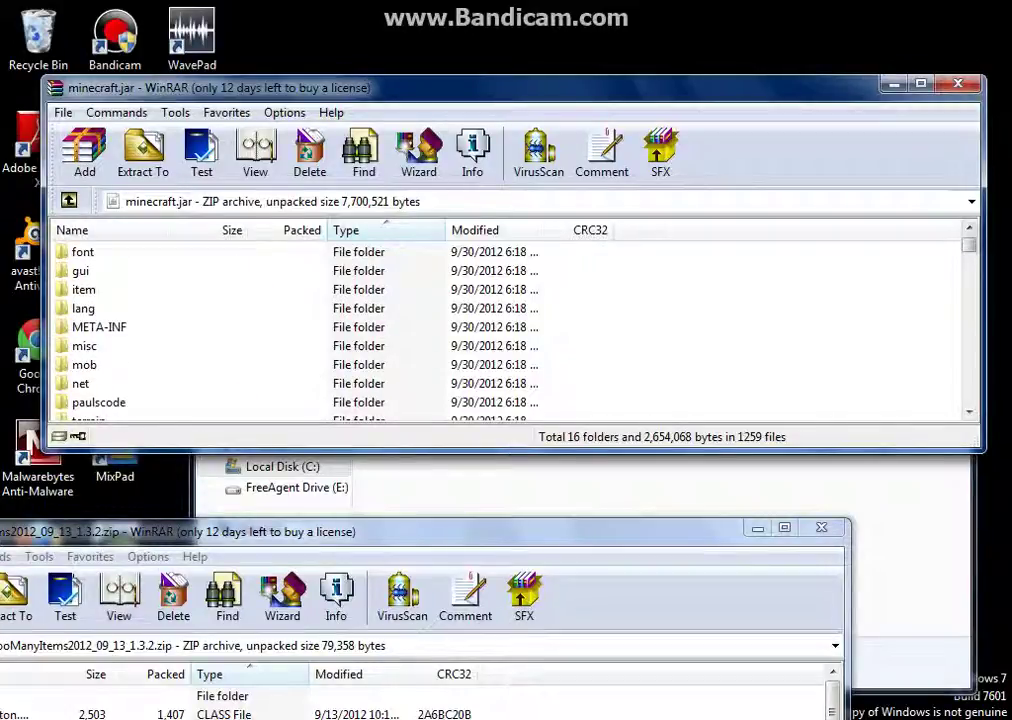
{"action": "scroll", "coordinate": [500, 330], "scroll_direction": "up", "scroll_amount": 2}
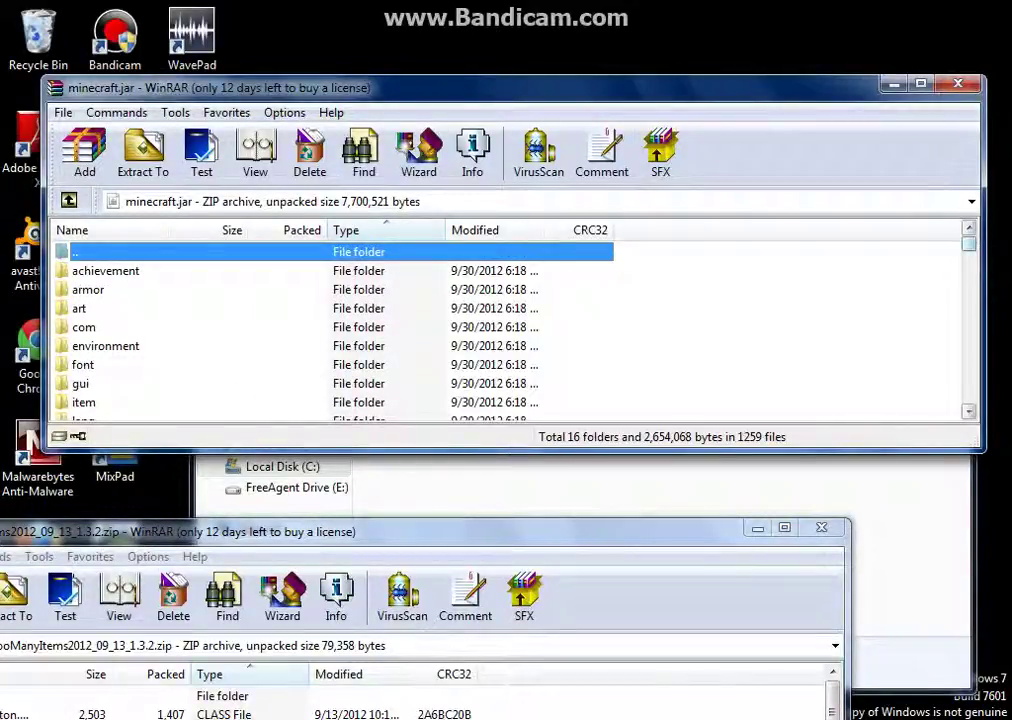
{"action": "scroll", "coordinate": [500, 330], "scroll_direction": "down", "scroll_amount": 10}
{"action": "scroll", "coordinate": [500, 330], "scroll_direction": "up", "scroll_amount": 10}
{"action": "scroll", "coordinate": [510, 330], "scroll_direction": "down", "scroll_amount": 10}
{"action": "scroll", "coordinate": [510, 330], "scroll_direction": "up", "scroll_amount": 7}
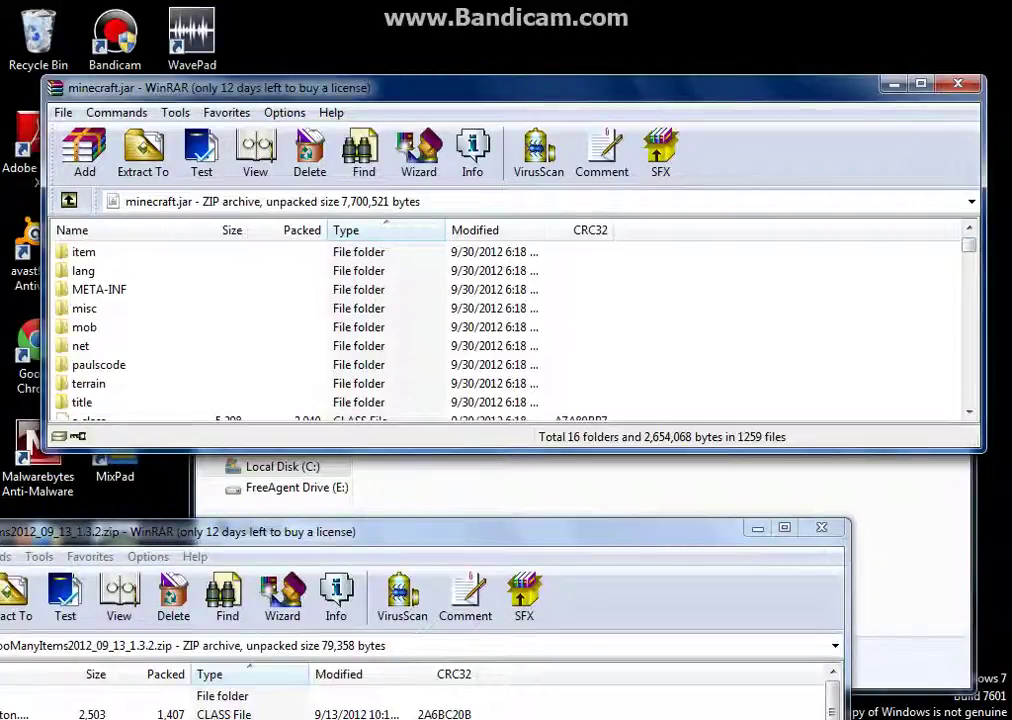
{"action": "left_click", "coordinate": [99, 289]}
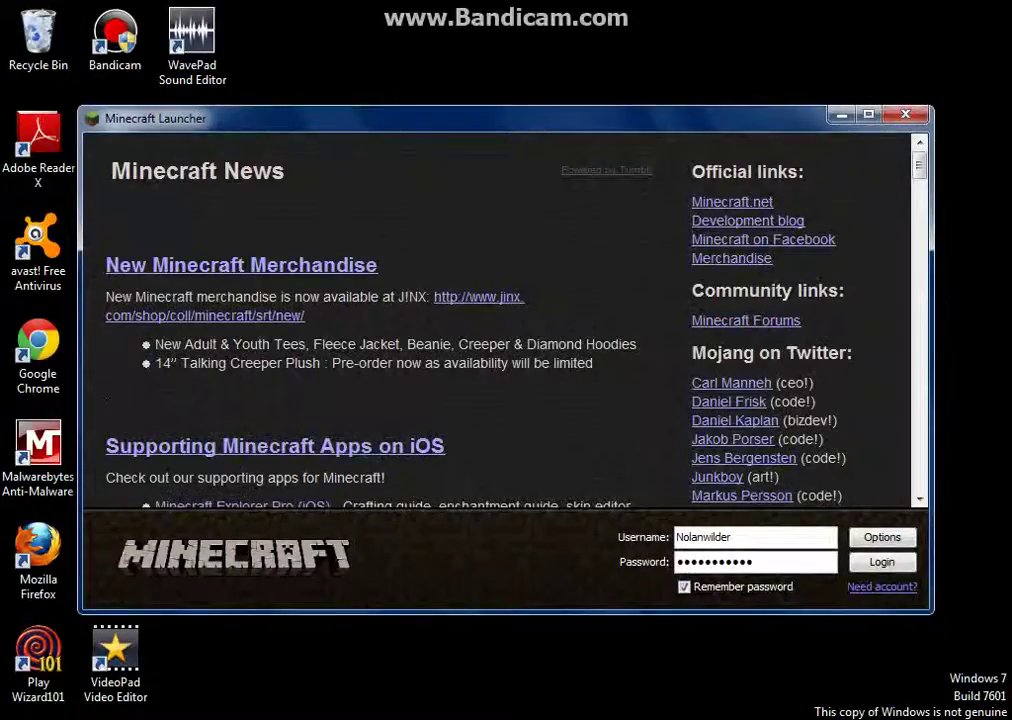
Submit the launcher login and let Minecraft 1.3.2 finish updating and loading
{"action": "key", "text": "Return"}
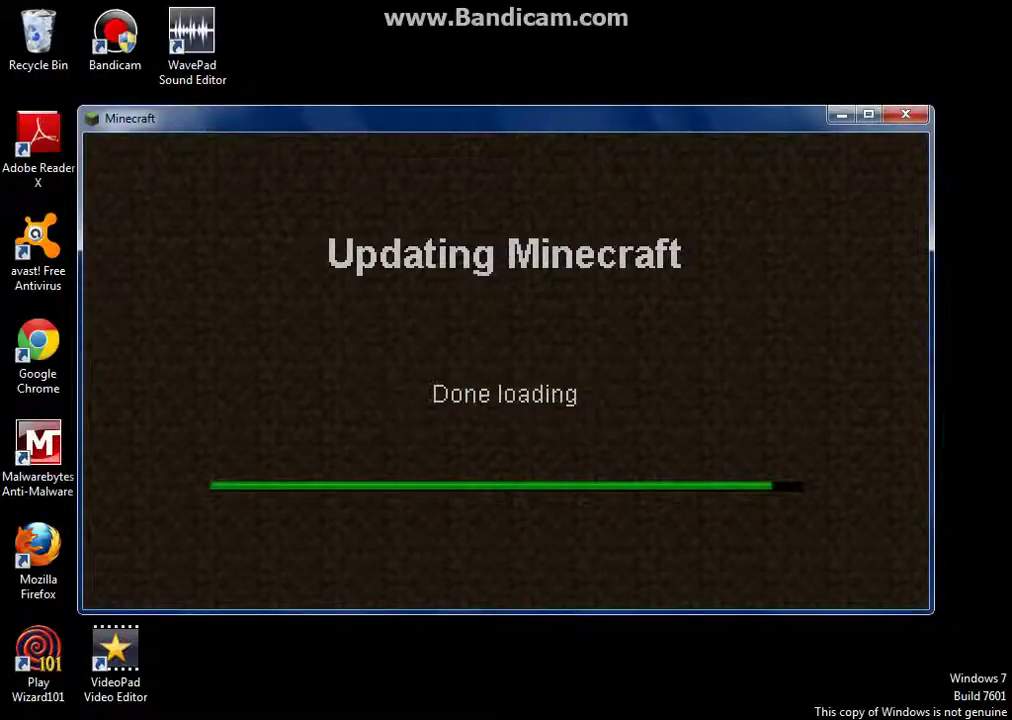